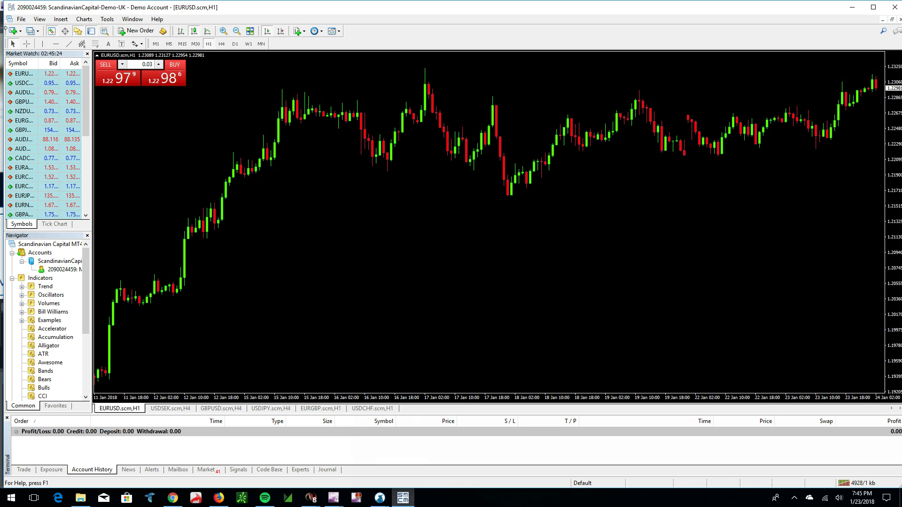
# Apply a saved template to the EURUSD chart and shift it to show newer bars.
pyautogui.click(21, 19)
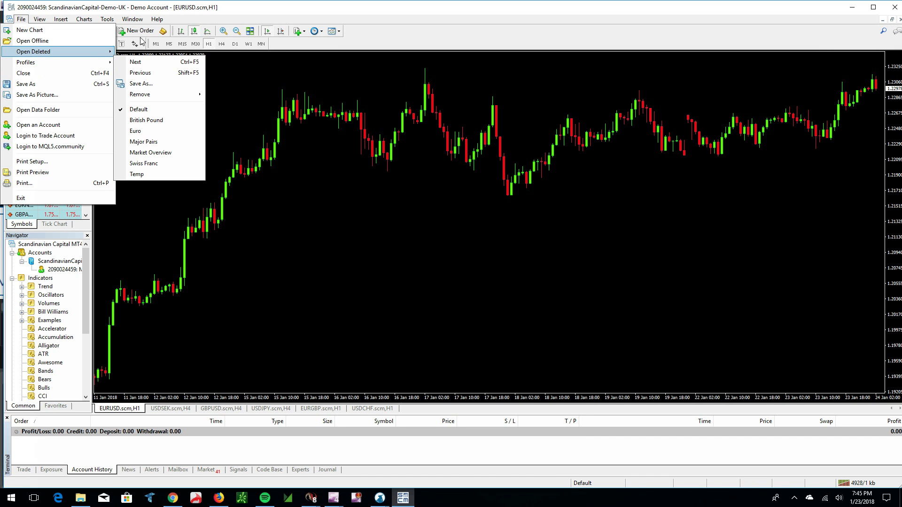
pyautogui.click(414, 165)
pyautogui.rightClick(403, 155)
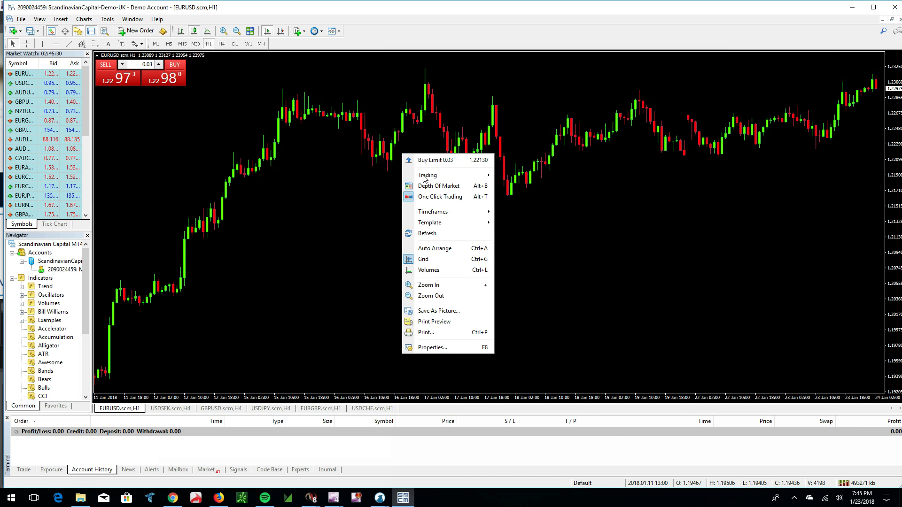
pyautogui.click(433, 222)
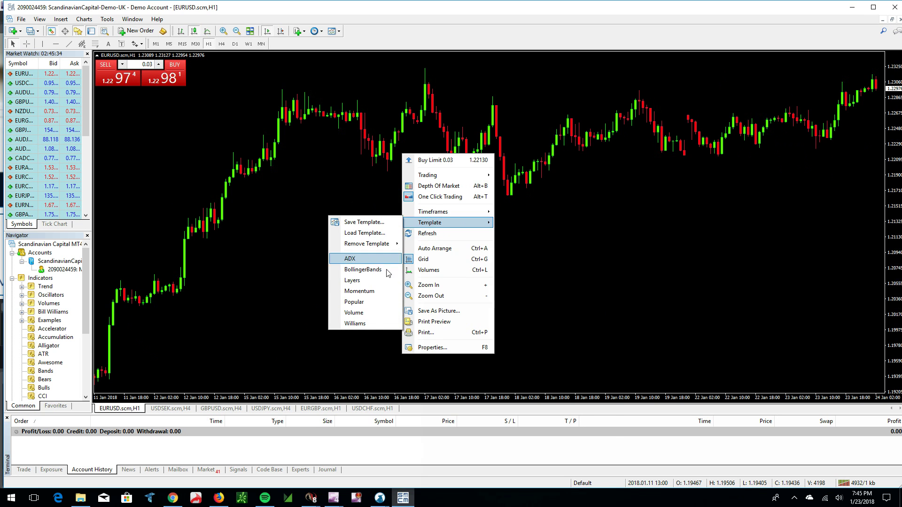
pyautogui.click(363, 270)
pyautogui.moveTo(739, 252); pyautogui.dragTo(535, 275)
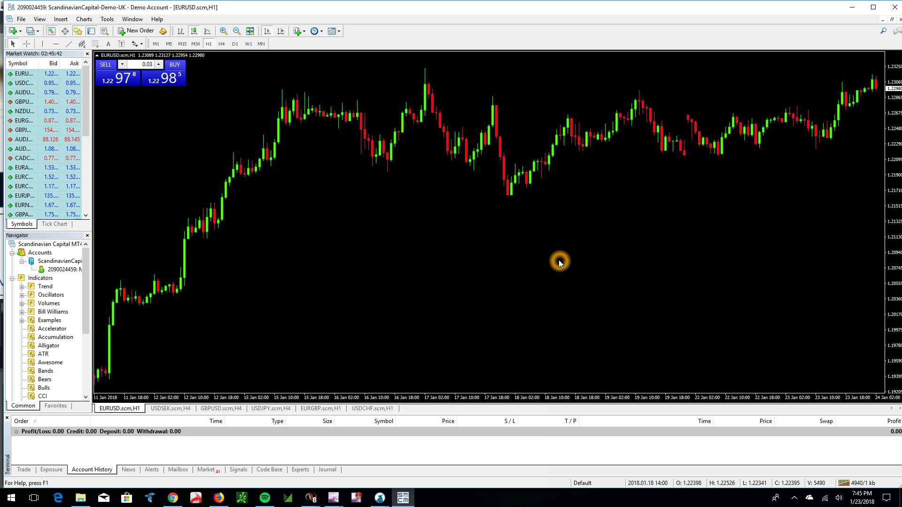
pyautogui.click(559, 227)
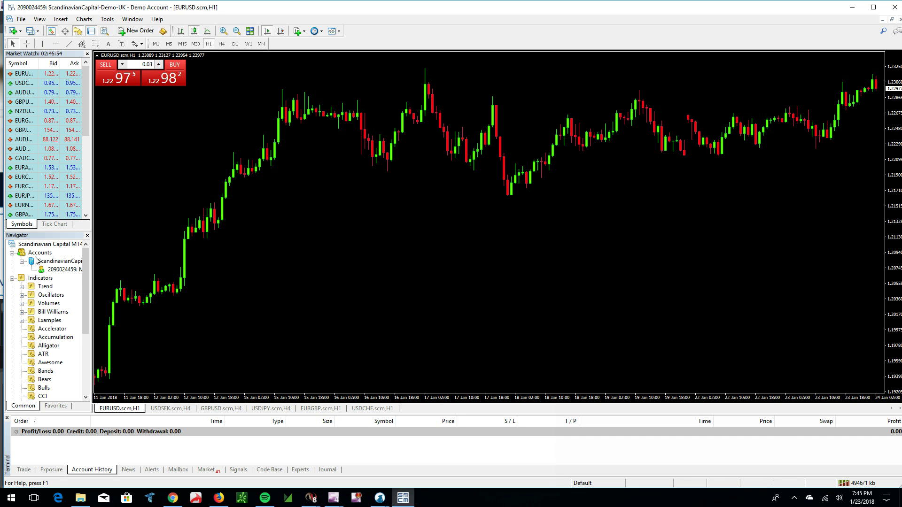
# Browse the Navigator's Trend, Oscillators, Volumes and Bill Williams indicator groups.
pyautogui.click(12, 278)
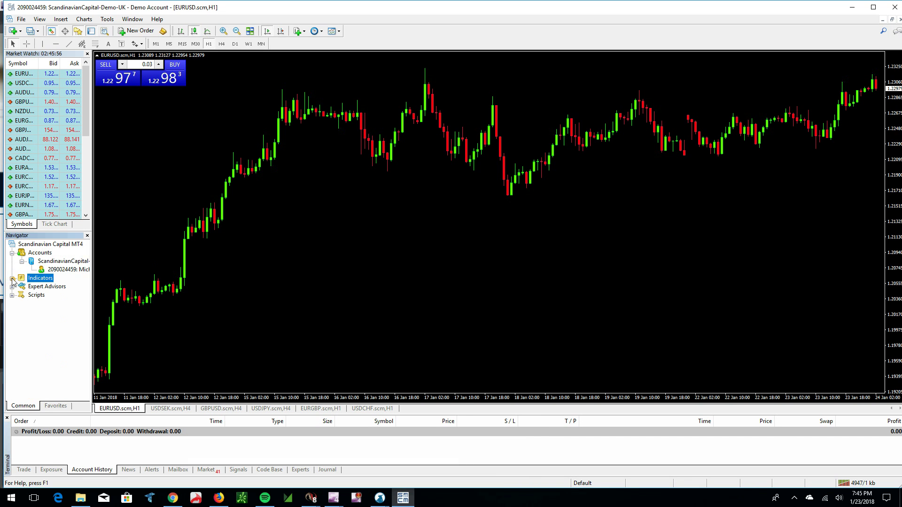
pyautogui.click(12, 278)
pyautogui.moveTo(87, 272)
pyautogui.mouseDown()
pyautogui.moveTo(87, 319)
pyautogui.moveTo(92, 247)
pyautogui.moveTo(91, 271)
pyautogui.moveTo(92, 263)
pyautogui.mouseUp()
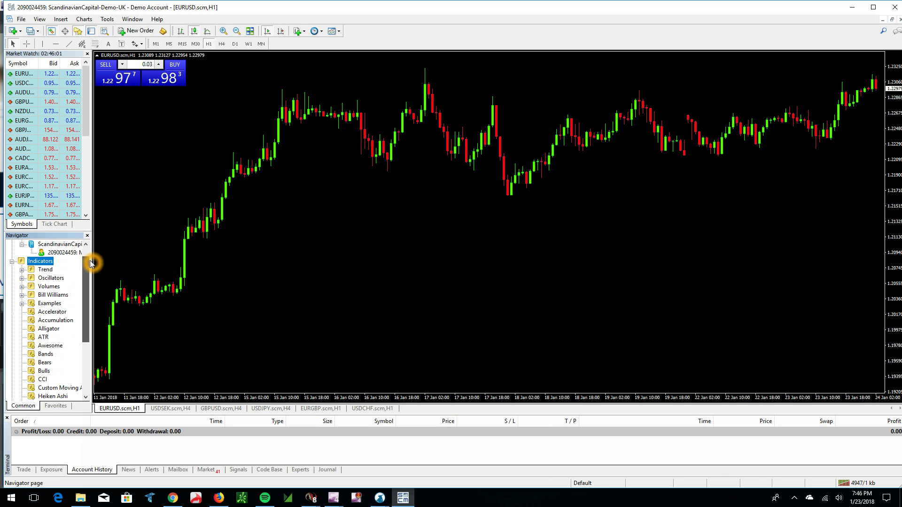
pyautogui.click(22, 270)
pyautogui.click(22, 270)
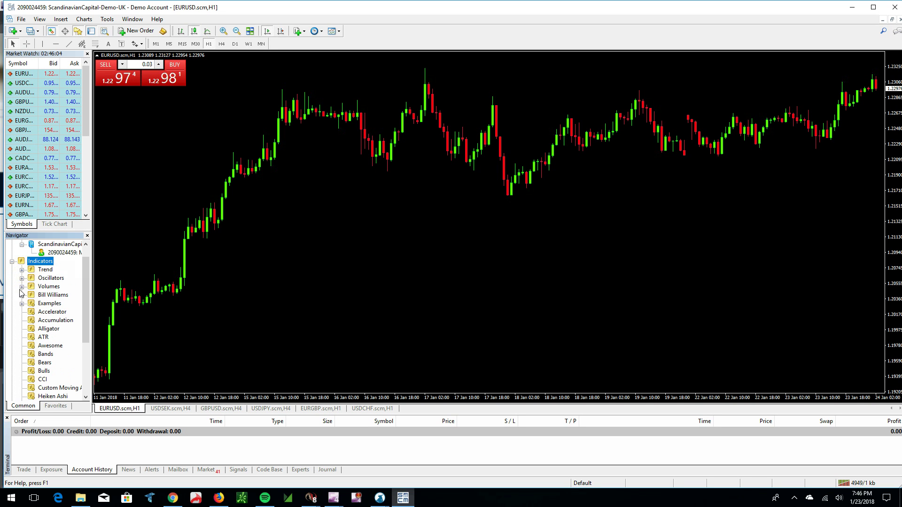
pyautogui.click(22, 279)
pyautogui.click(22, 278)
pyautogui.click(22, 287)
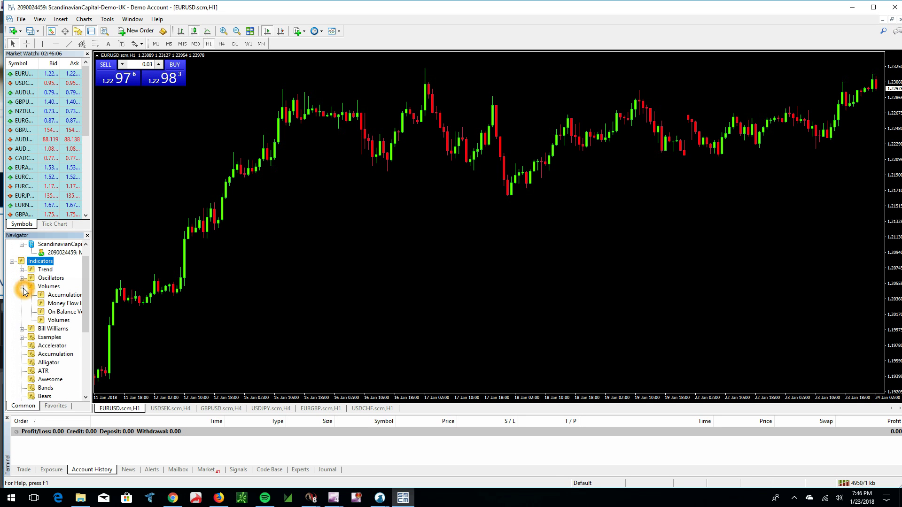
pyautogui.click(22, 287)
pyautogui.click(22, 295)
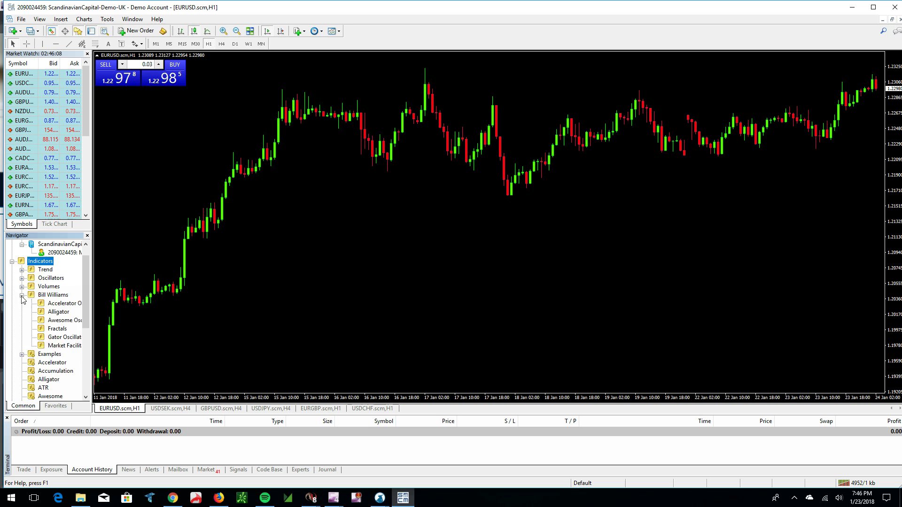
pyautogui.click(22, 295)
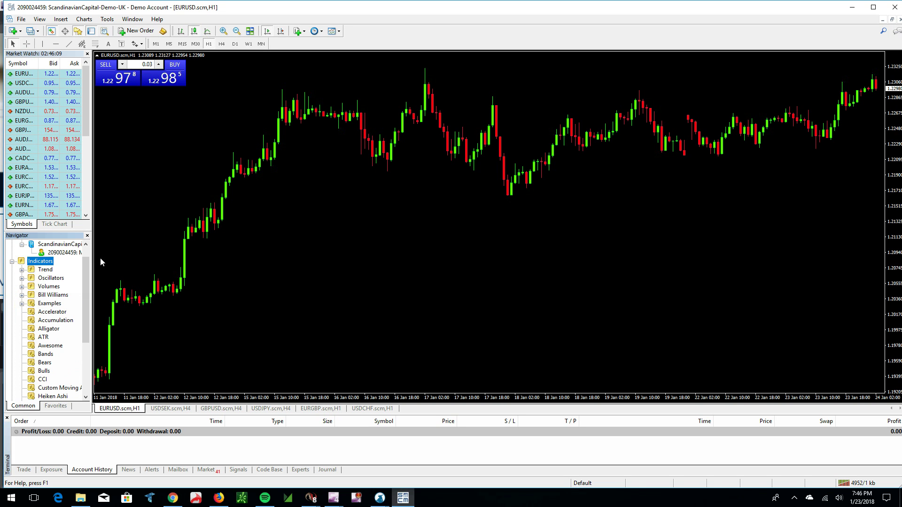
# Look through the trend and volume indicators in the toolbar's indicator list.
pyautogui.click(303, 33)
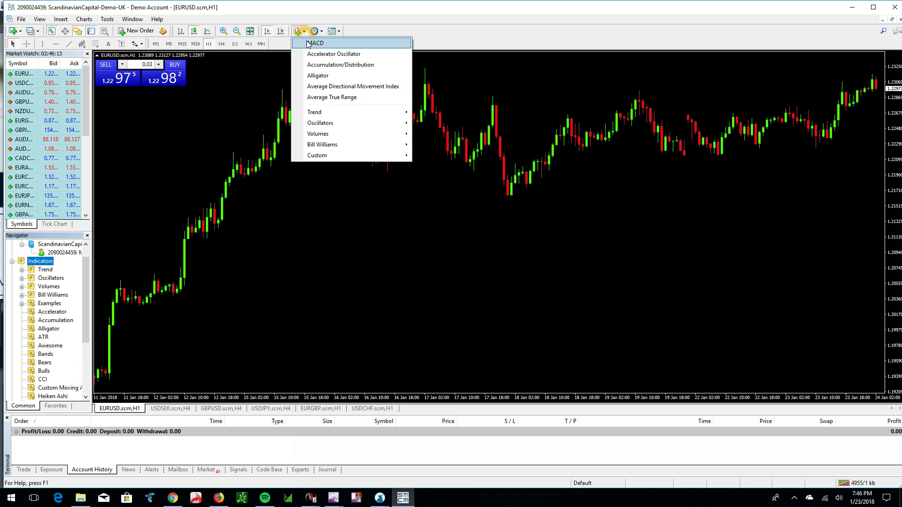
pyautogui.click(336, 114)
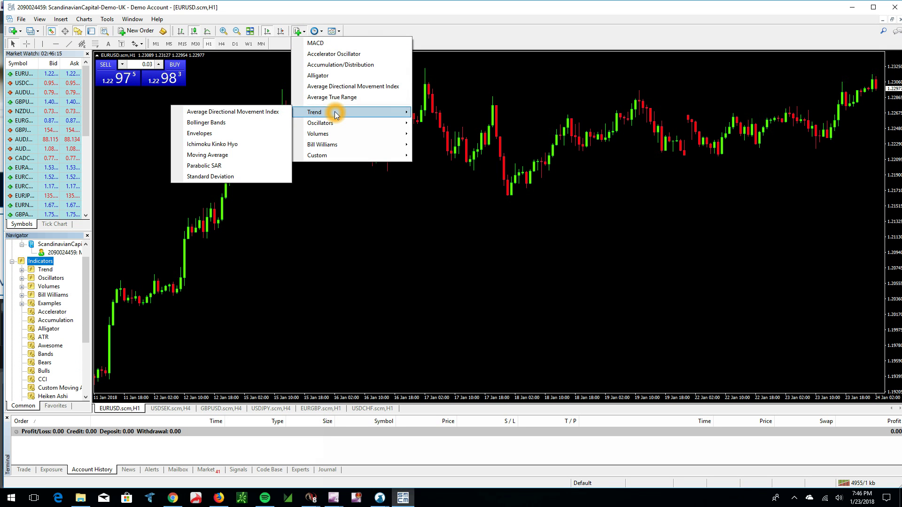
pyautogui.click(337, 134)
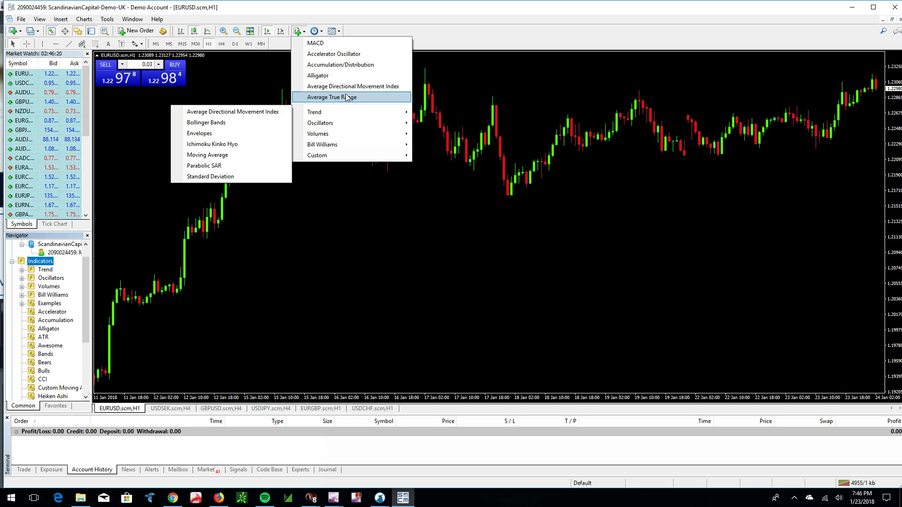
pyautogui.moveTo(477, 250)
pyautogui.mouseDown()
pyautogui.moveTo(651, 251)
pyautogui.moveTo(478, 250)
pyautogui.mouseUp()
pyautogui.click(439, 251)
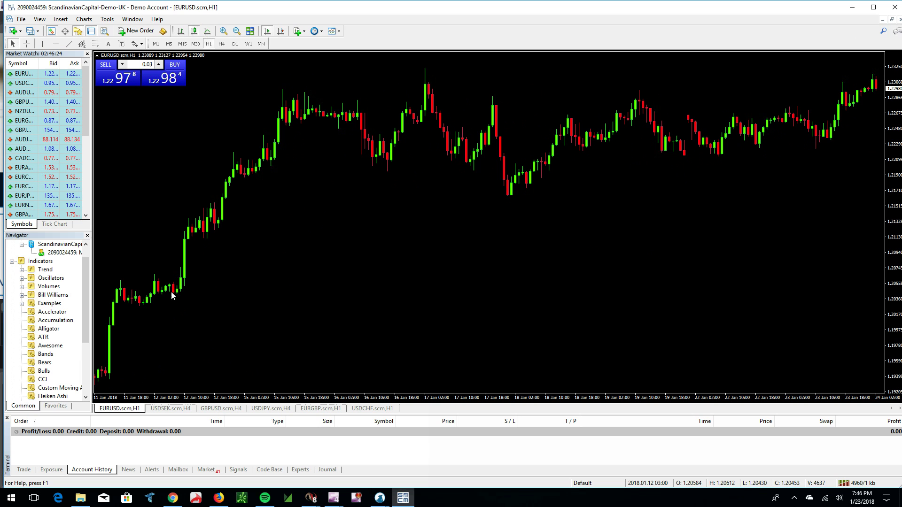
pyautogui.moveTo(86, 308); pyautogui.dragTo(88, 346)
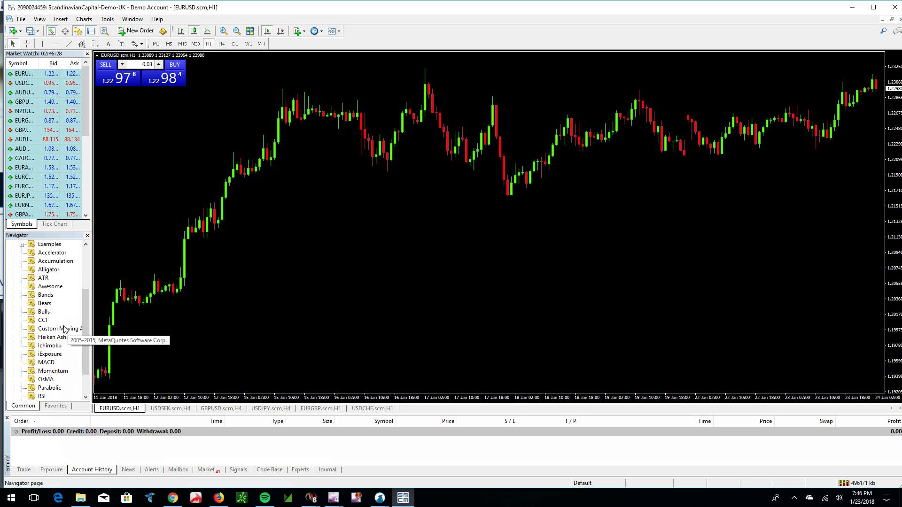
# Add Custom Moving Average from the Navigator and review its settings tabs.
pyautogui.click(64, 328)
pyautogui.doubleClick(64, 329)
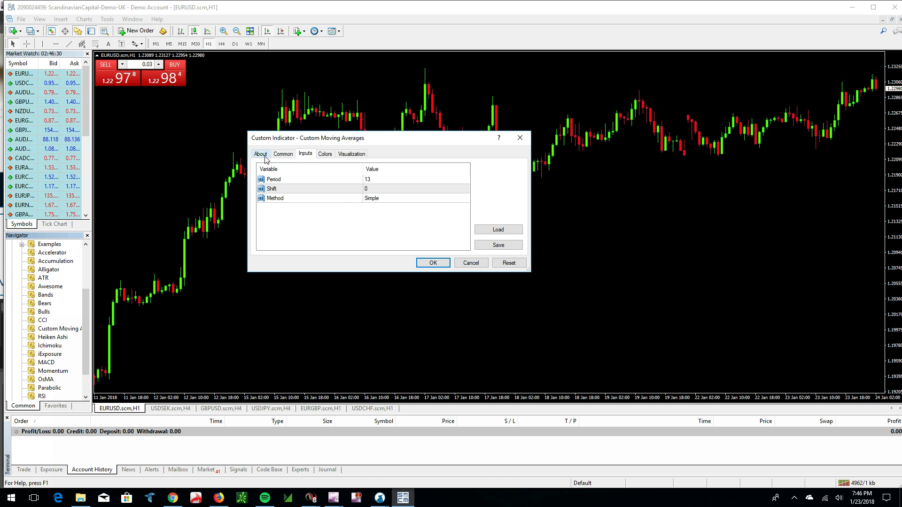
pyautogui.click(264, 155)
pyautogui.click(289, 154)
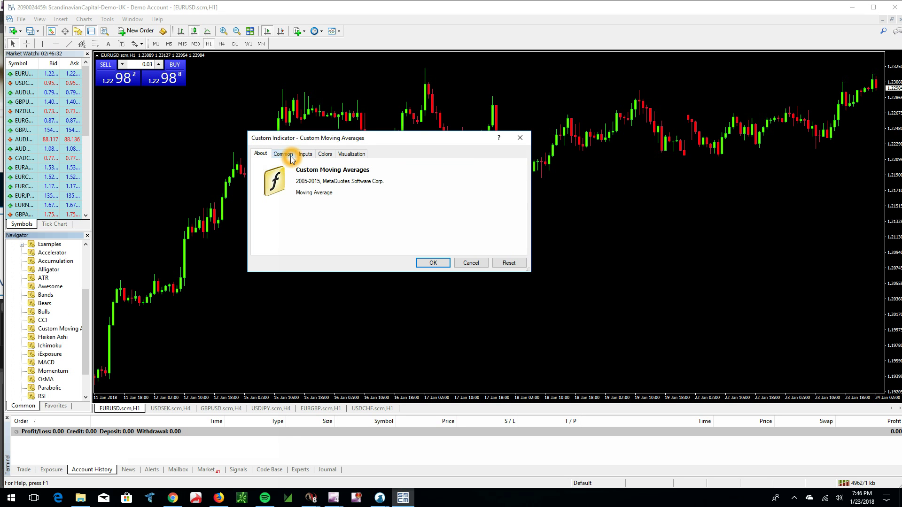
pyautogui.click(305, 154)
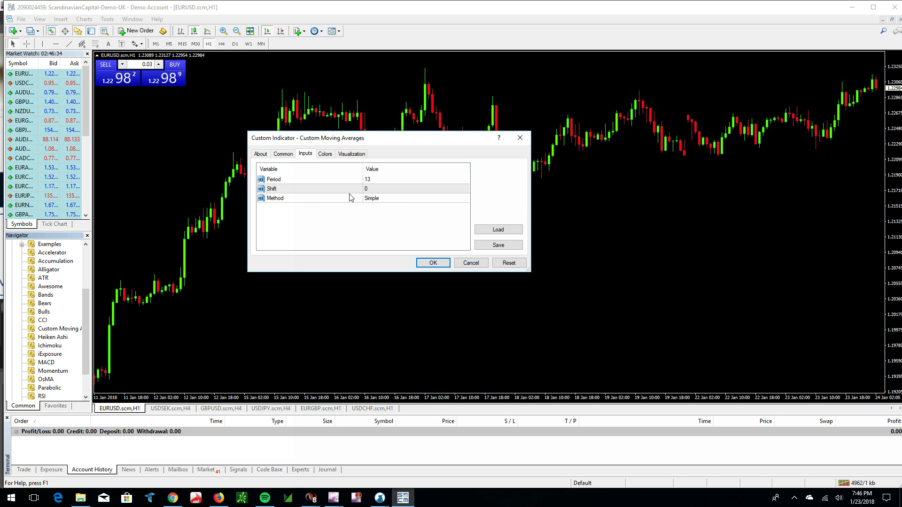
# Set the moving average Period to 20 with Simple method and apply it.
pyautogui.click(376, 179)
pyautogui.click(375, 179)
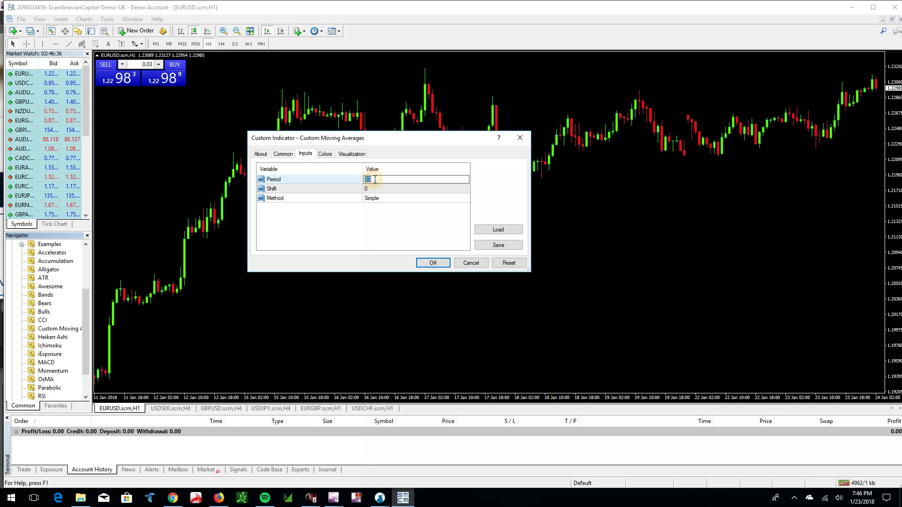
pyautogui.write('20')
pyautogui.click(417, 219)
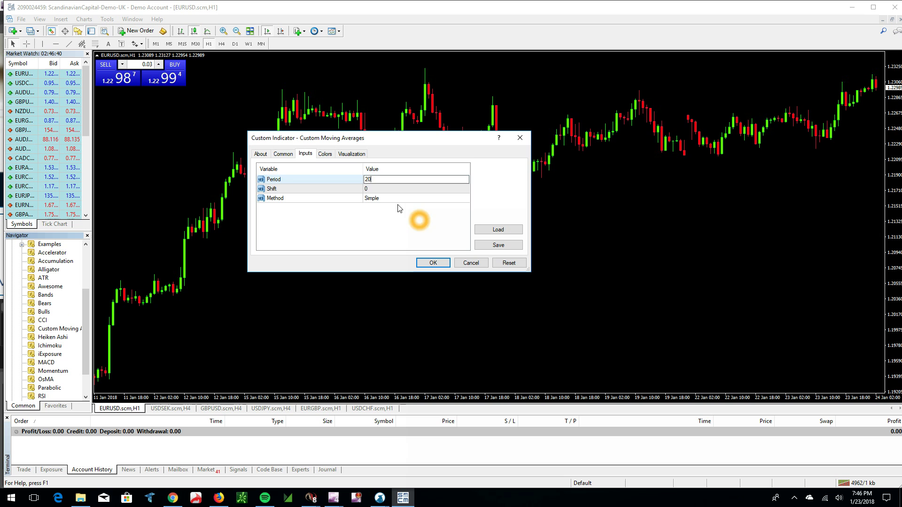
pyautogui.click(385, 199)
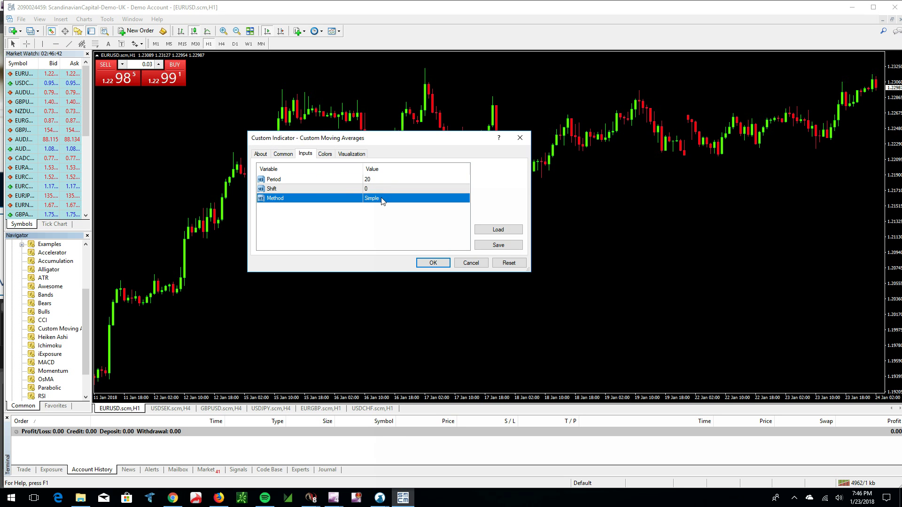
pyautogui.click(382, 199)
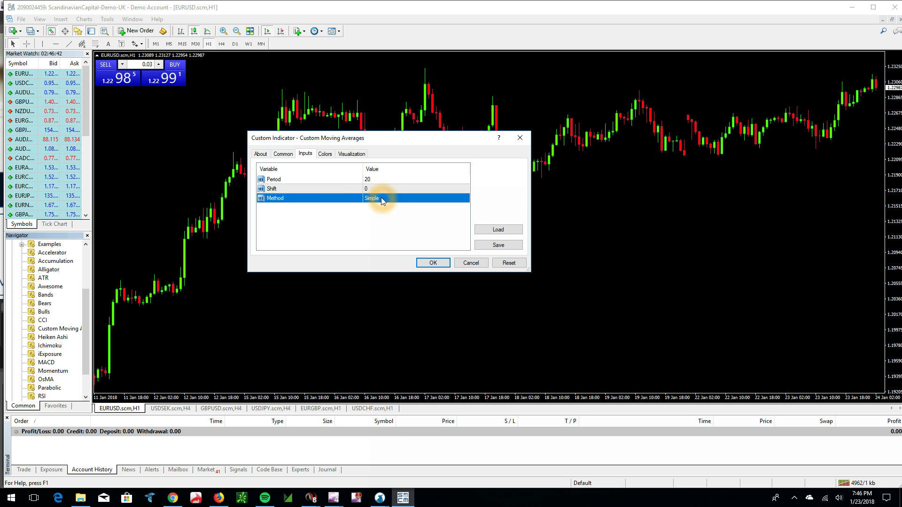
pyautogui.click(443, 265)
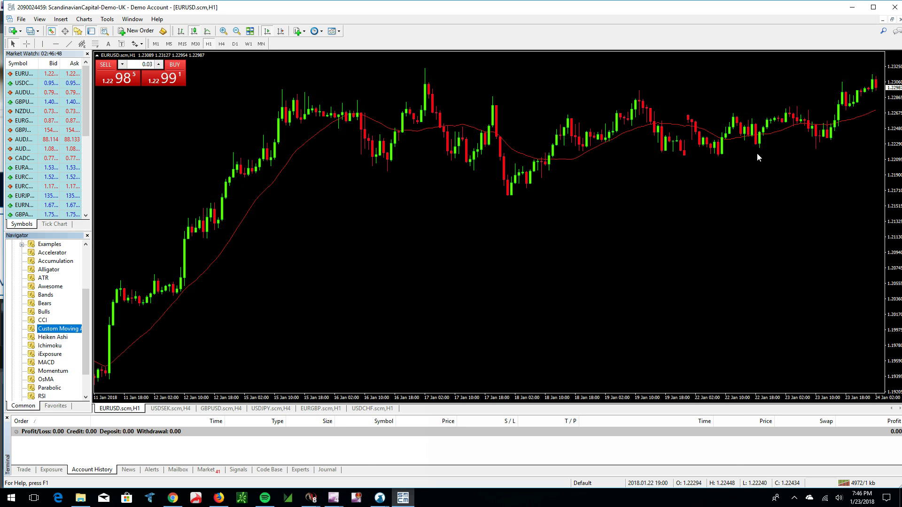
# Change the SMA(20) line colour from red to Blue in its Colors settings.
pyautogui.rightClick(314, 137)
pyautogui.click(335, 143)
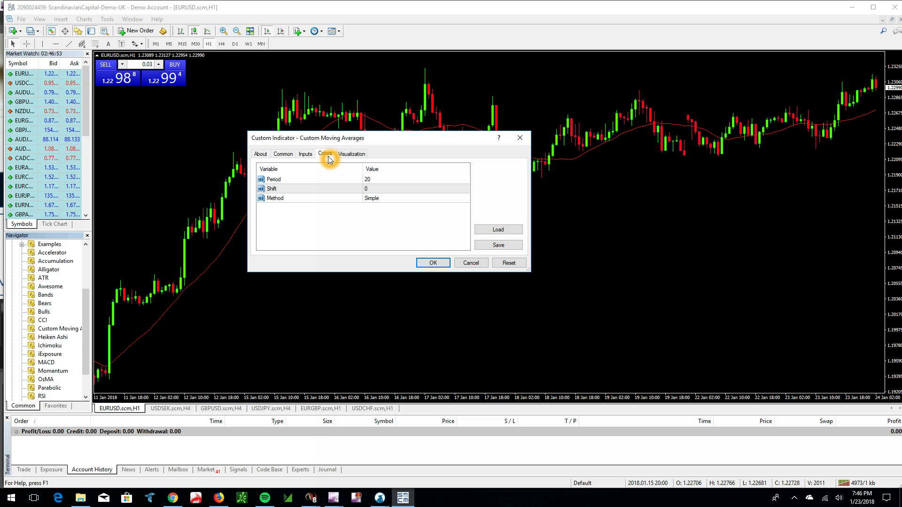
pyautogui.click(325, 153)
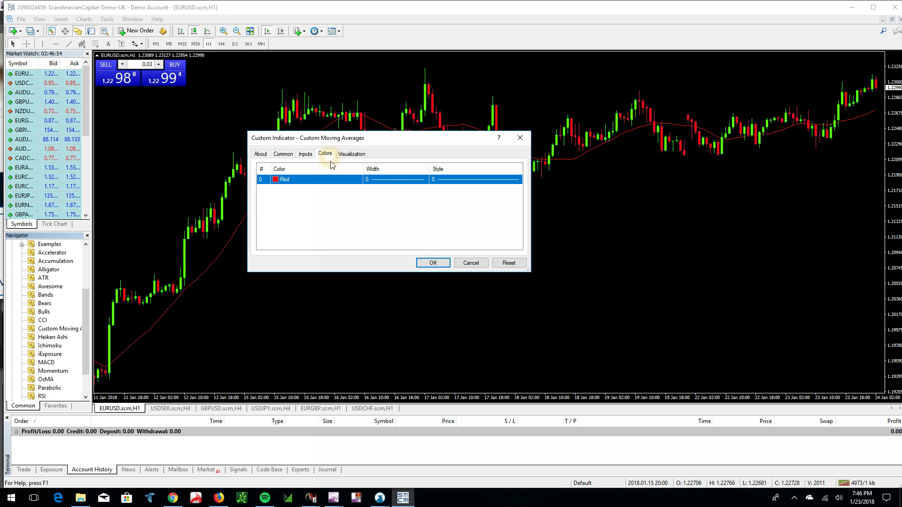
pyautogui.click(283, 180)
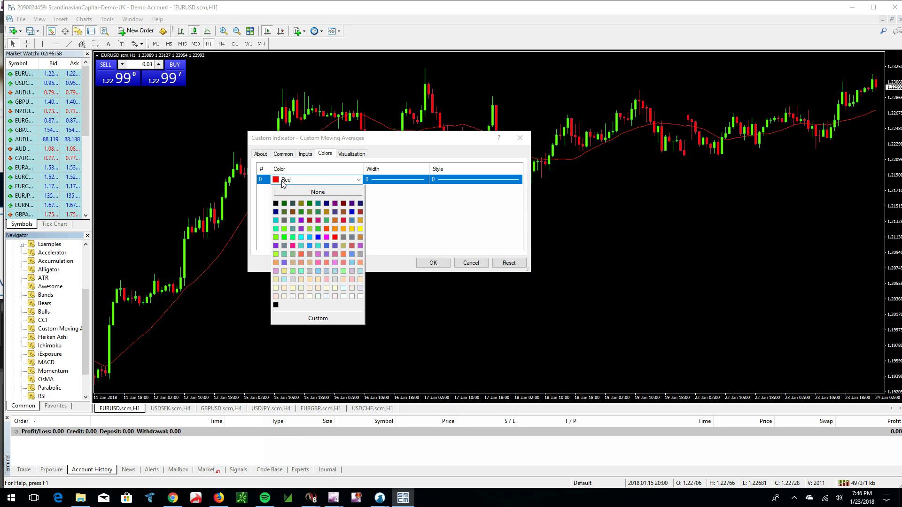
pyautogui.click(318, 237)
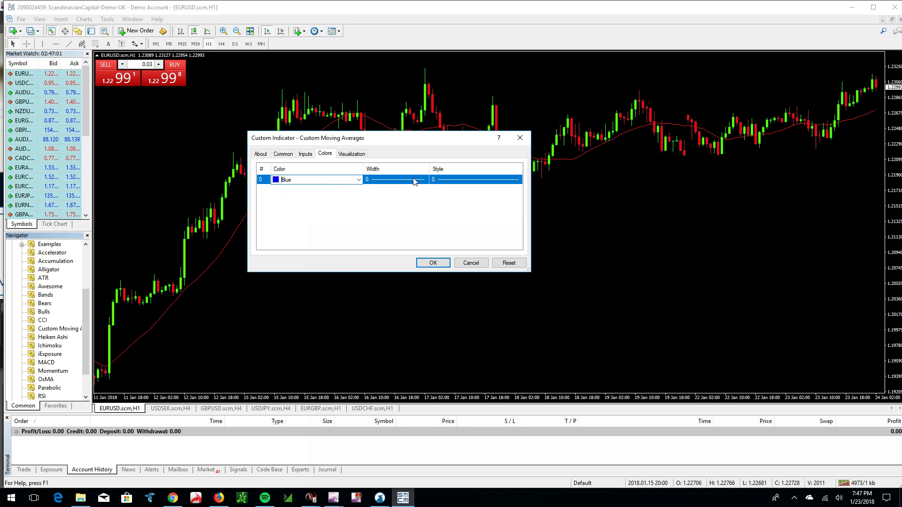
pyautogui.click(474, 183)
pyautogui.click(410, 229)
pyautogui.click(432, 263)
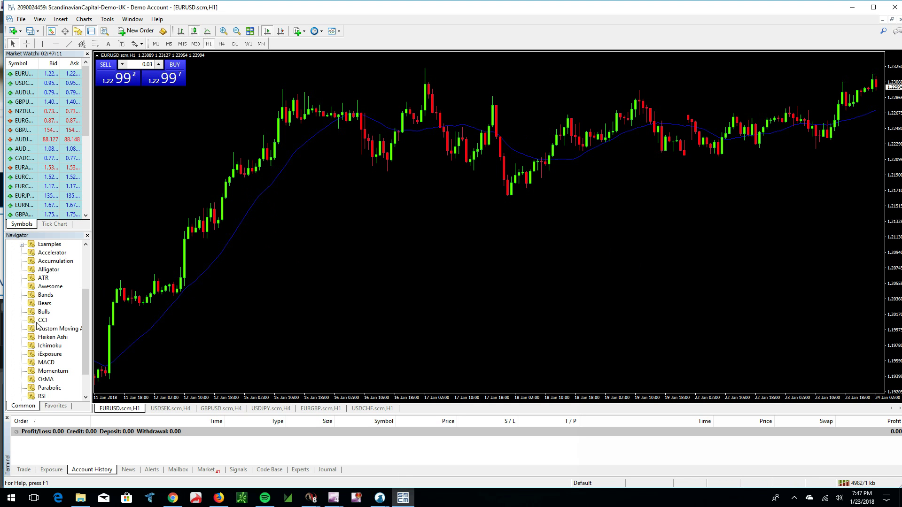
# Insert MACD with default 12,26,9 settings from Oscillators and make its pane slightly taller.
pyautogui.click(299, 31)
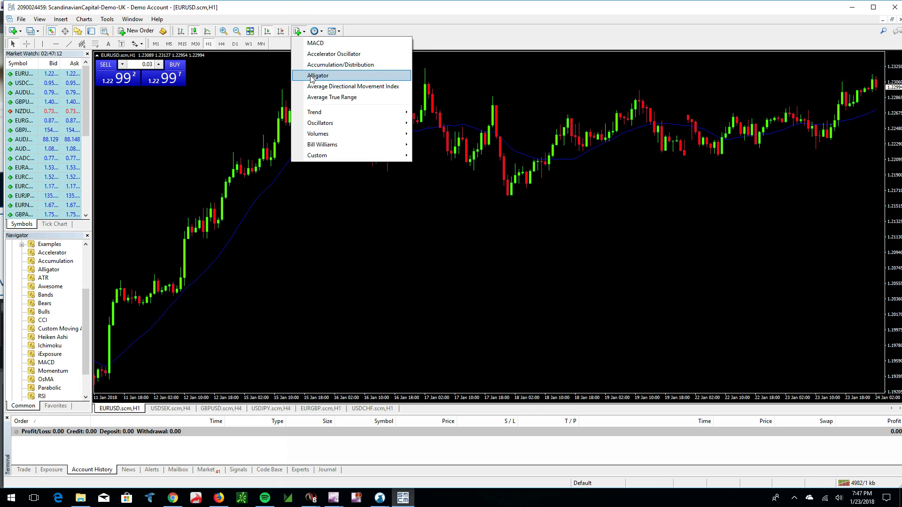
pyautogui.click(329, 123)
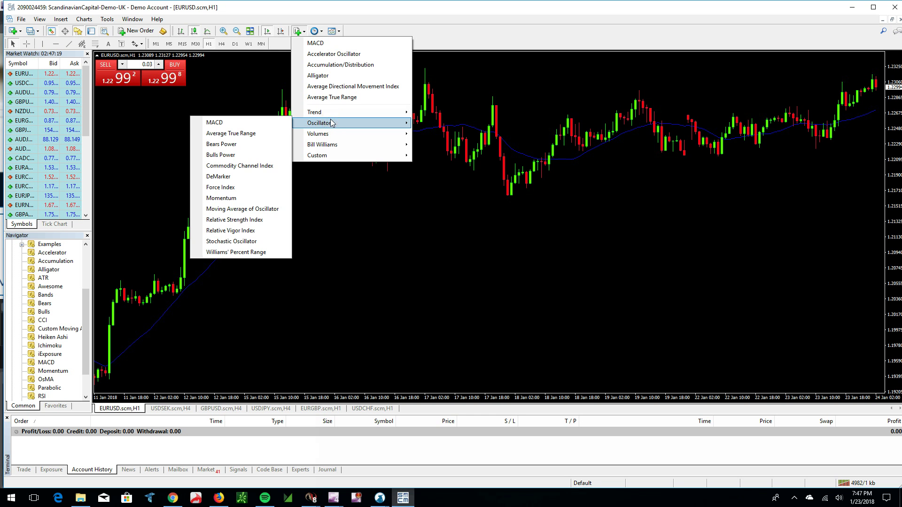
pyautogui.click(328, 122)
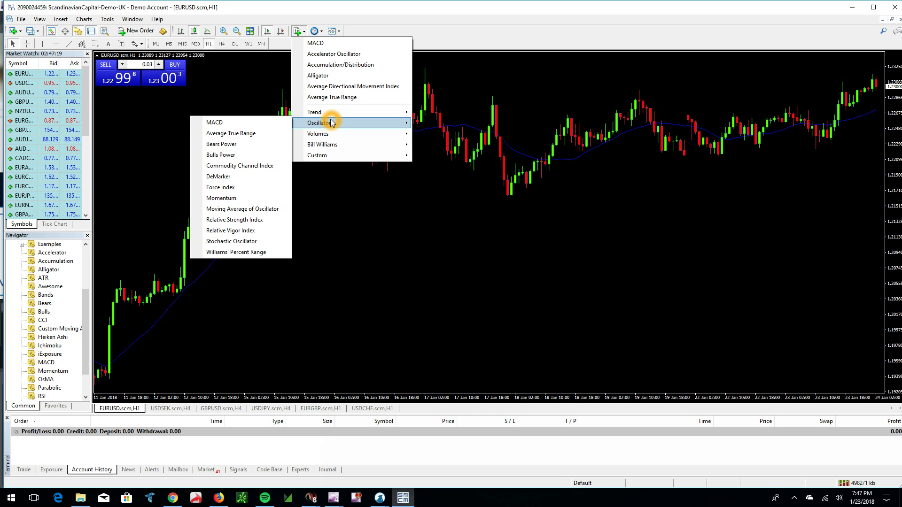
pyautogui.click(258, 122)
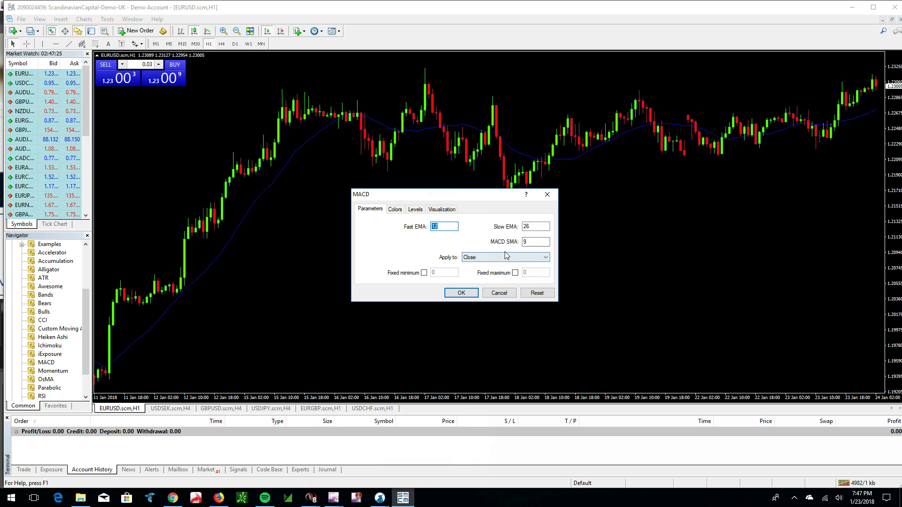
pyautogui.click(474, 292)
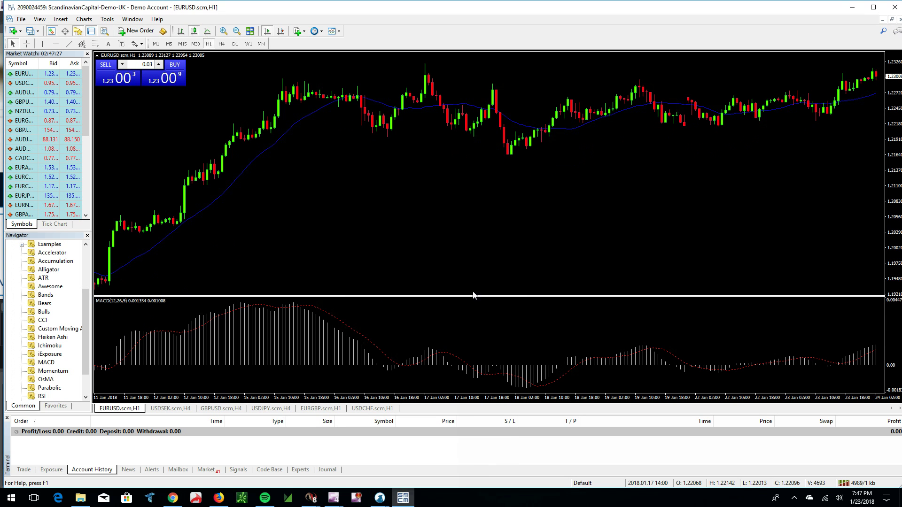
pyautogui.moveTo(486, 295); pyautogui.dragTo(485, 318)
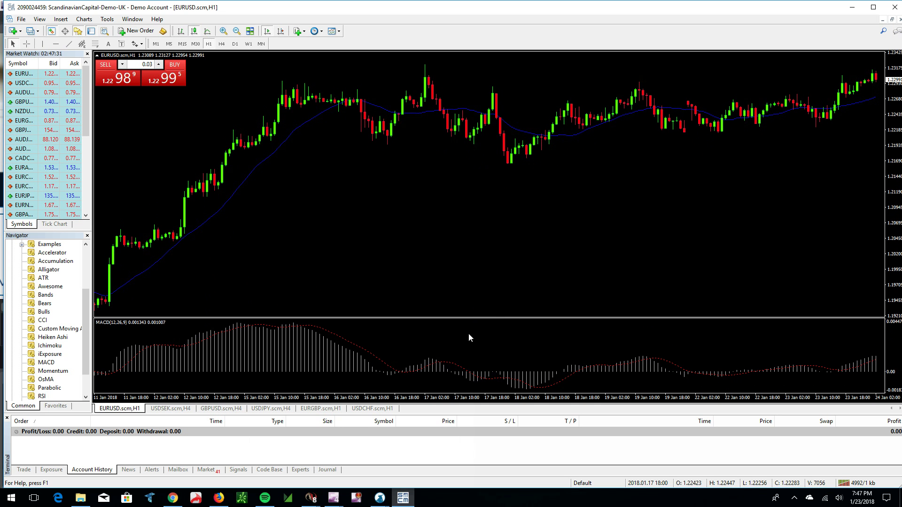
pyautogui.click(335, 337)
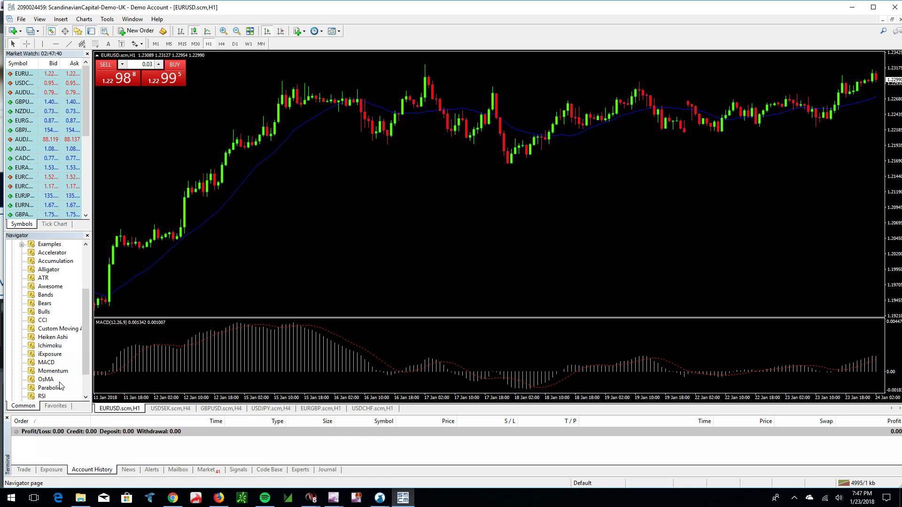
# Drag RSI onto the chart with the default 14 period and adjust the price pane.
pyautogui.scroll(-2, 85, 371)
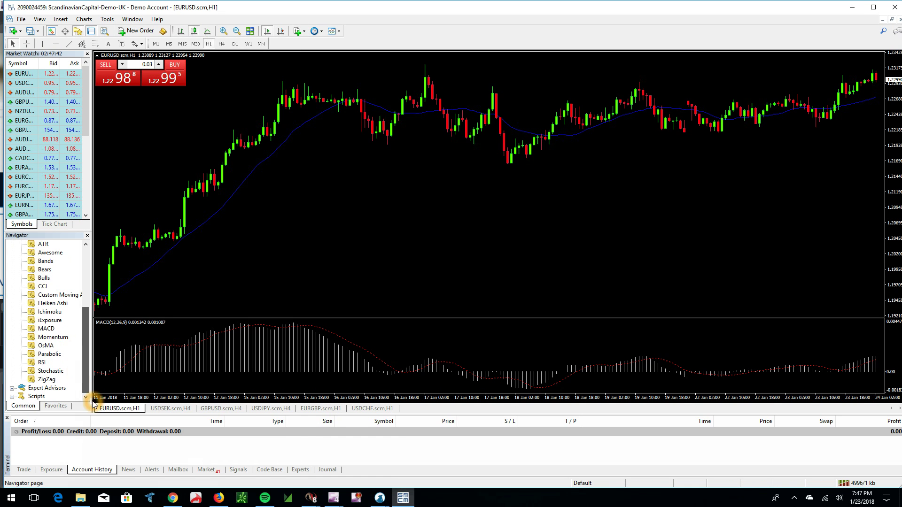
pyautogui.click(45, 365)
pyautogui.moveTo(42, 362); pyautogui.dragTo(262, 318)
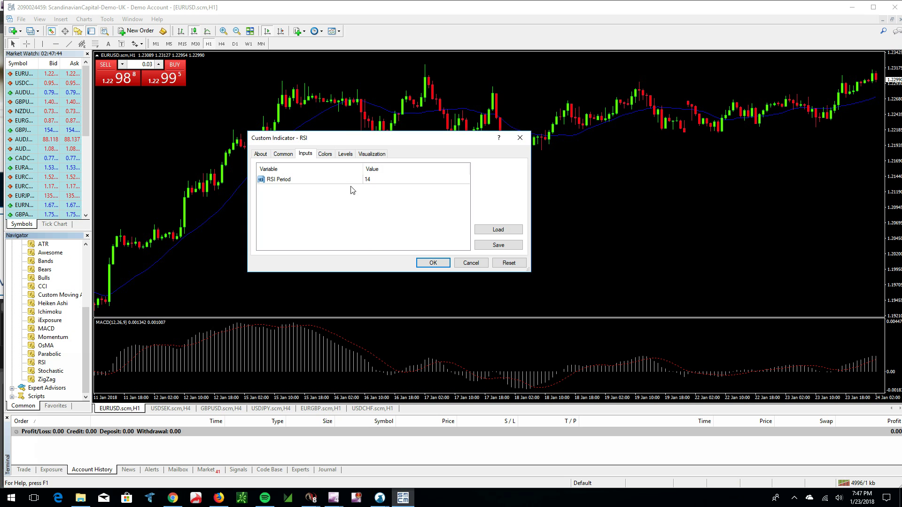
pyautogui.click(432, 263)
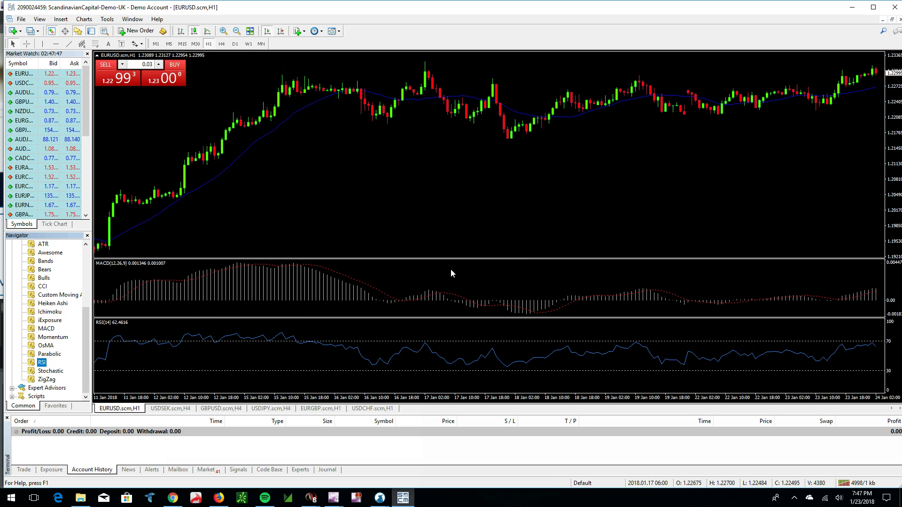
pyautogui.moveTo(549, 259); pyautogui.dragTo(674, 246)
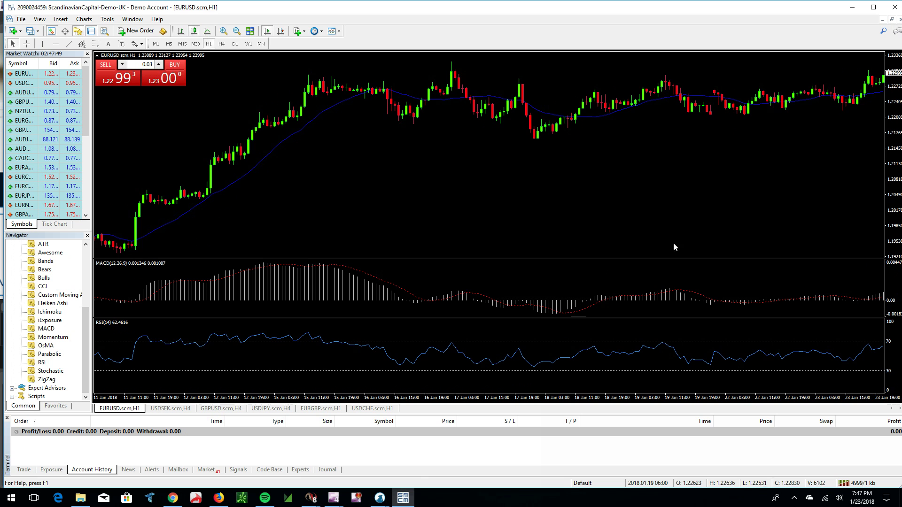
pyautogui.click(736, 258)
pyautogui.moveTo(737, 258); pyautogui.dragTo(741, 262)
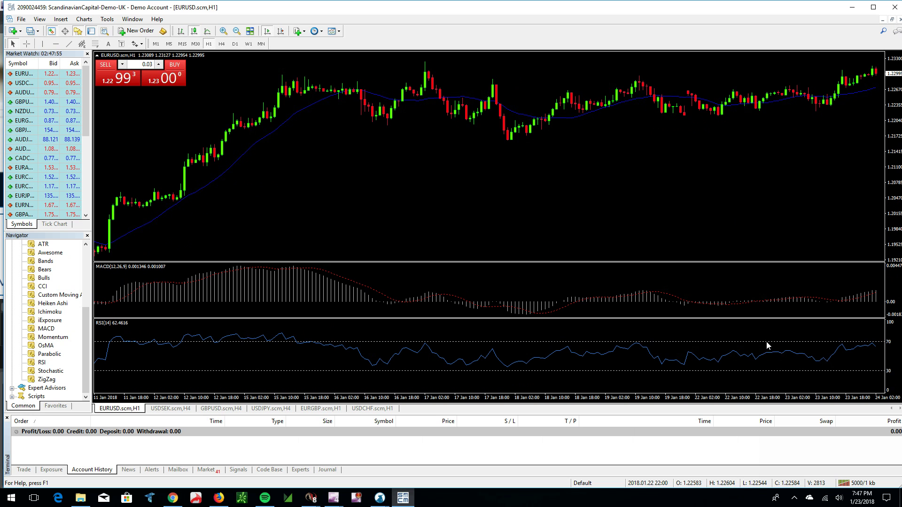
# In the Indicators List, review the moving average unchanged, then delete RSI and close.
pyautogui.rightClick(547, 194)
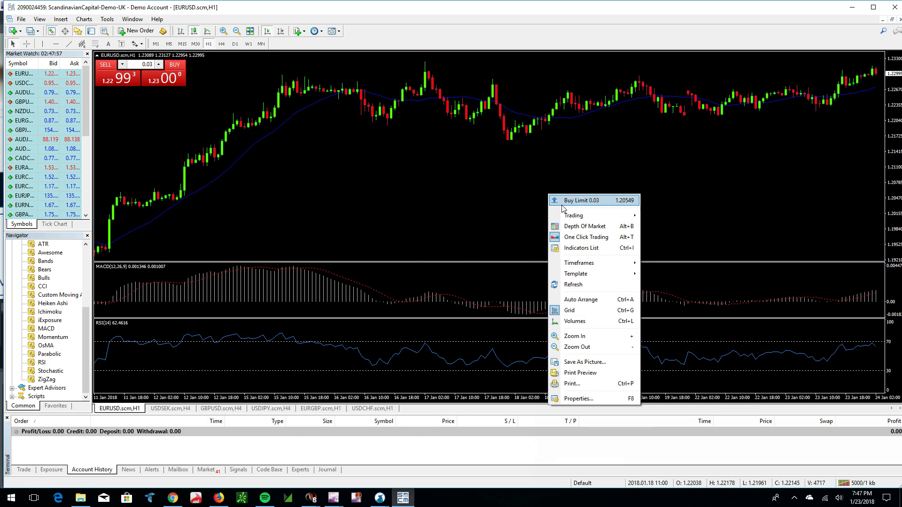
pyautogui.click(572, 247)
pyautogui.click(76, 113)
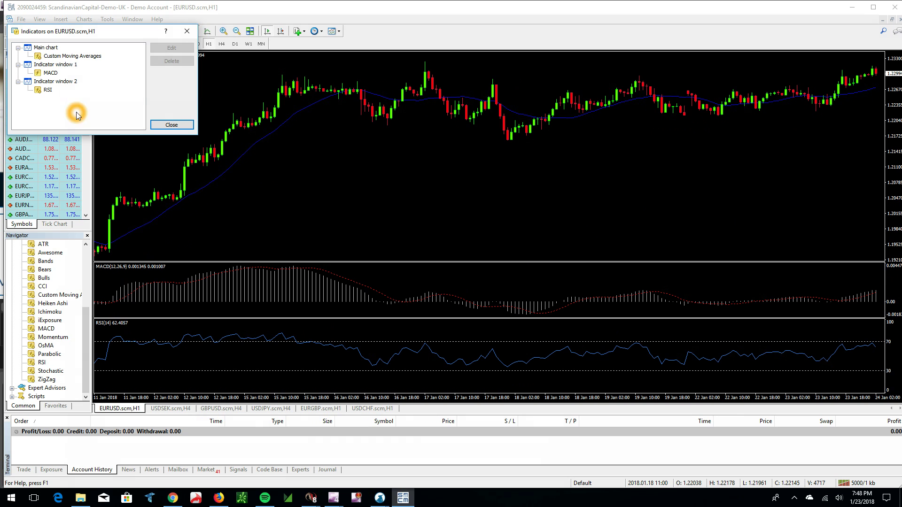
pyautogui.click(70, 56)
pyautogui.click(171, 49)
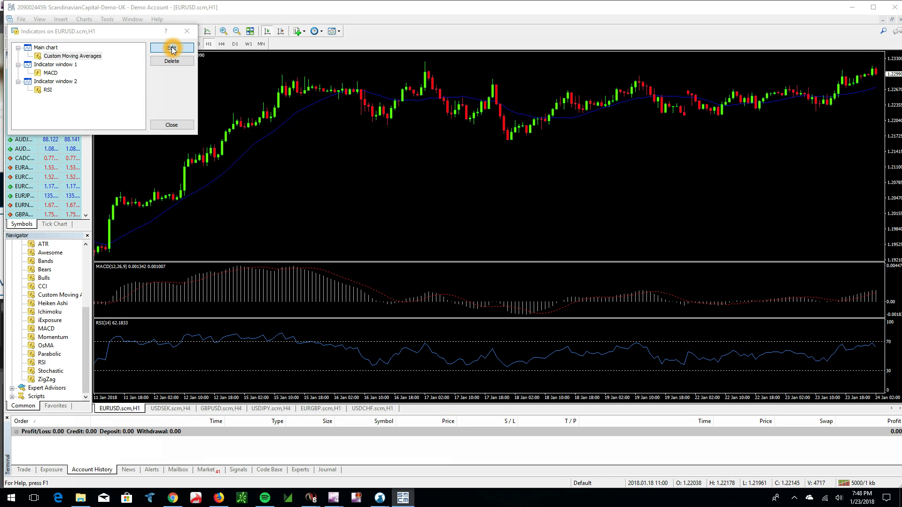
pyautogui.click(471, 263)
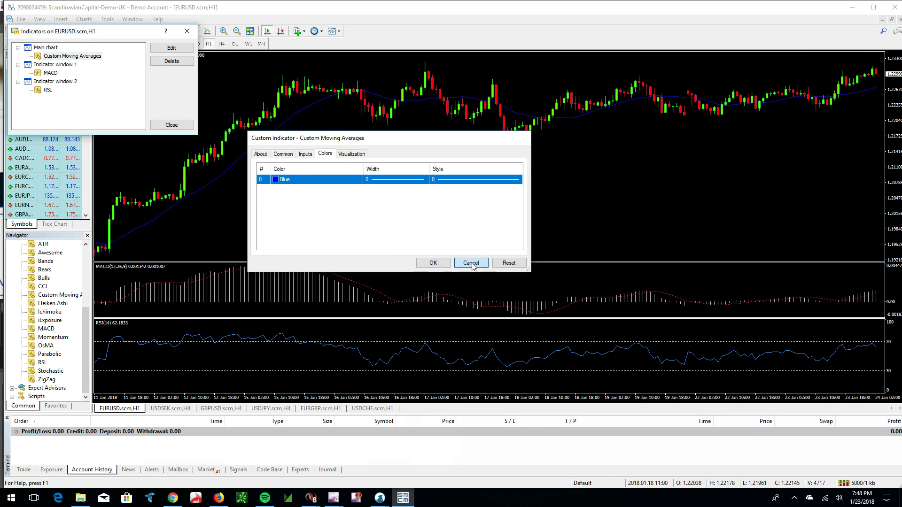
pyautogui.click(52, 90)
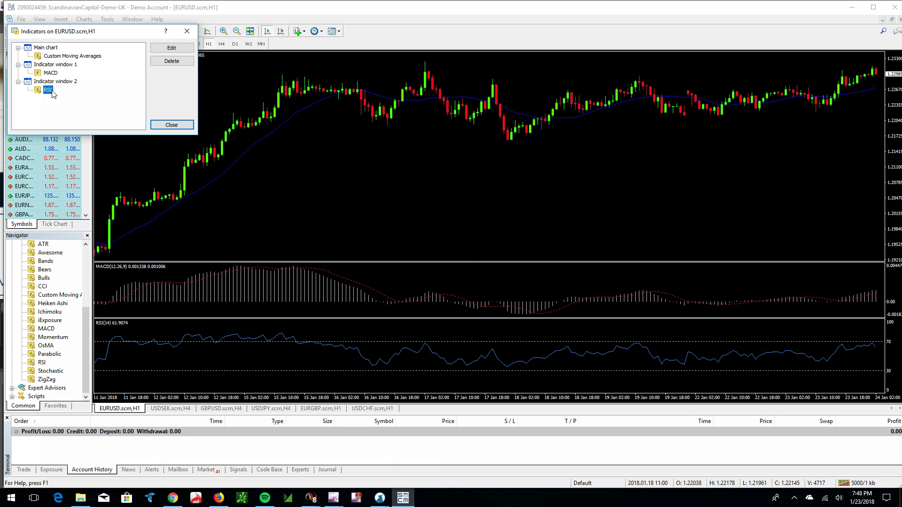
pyautogui.click(172, 61)
pyautogui.click(171, 124)
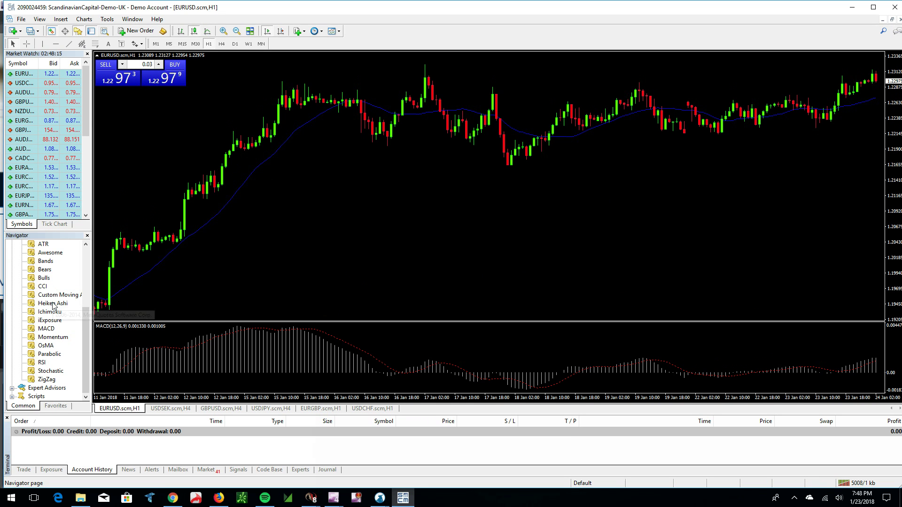
pyautogui.moveTo(83, 345); pyautogui.dragTo(85, 281)
pyautogui.click(22, 320)
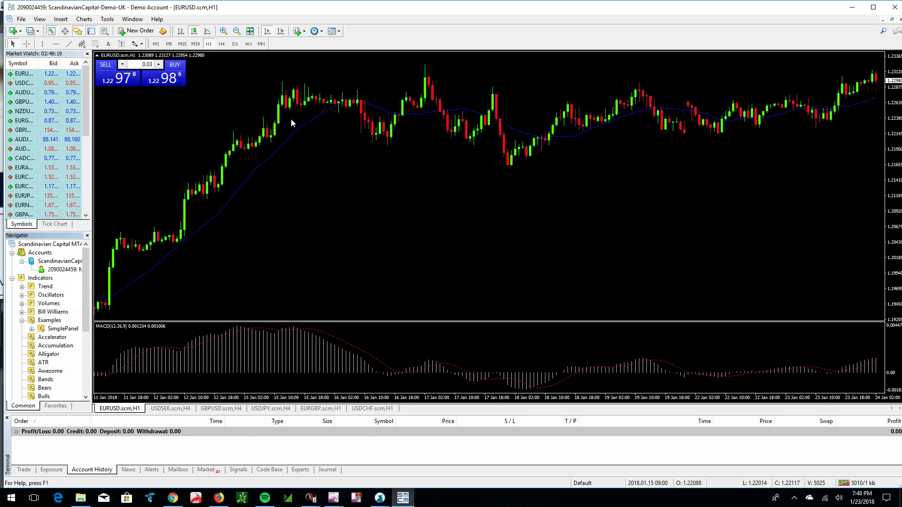
pyautogui.click(298, 32)
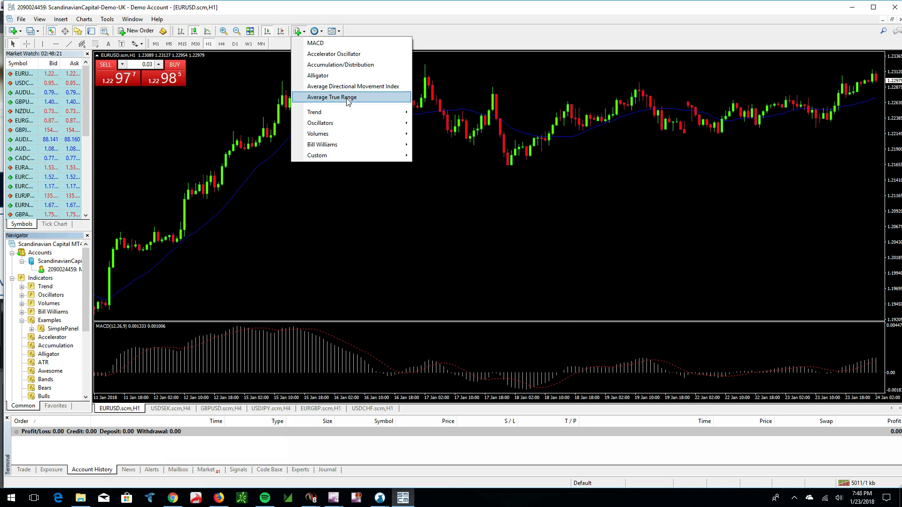
pyautogui.click(553, 242)
pyautogui.click(754, 232)
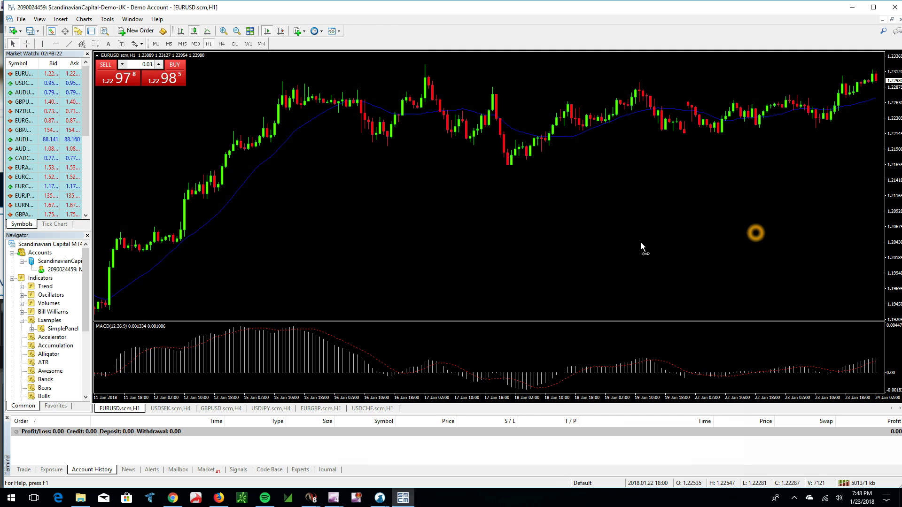
pyautogui.click(664, 245)
pyautogui.click(834, 211)
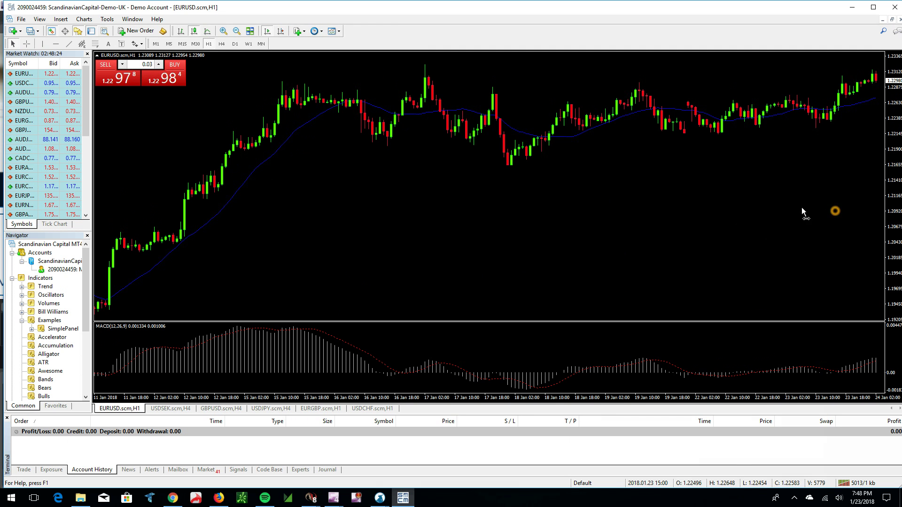
pyautogui.click(810, 173)
pyautogui.click(391, 206)
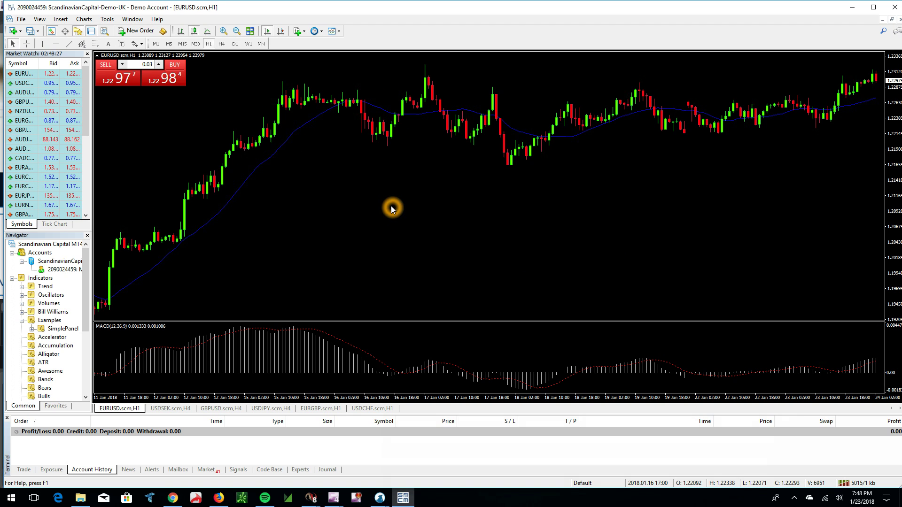